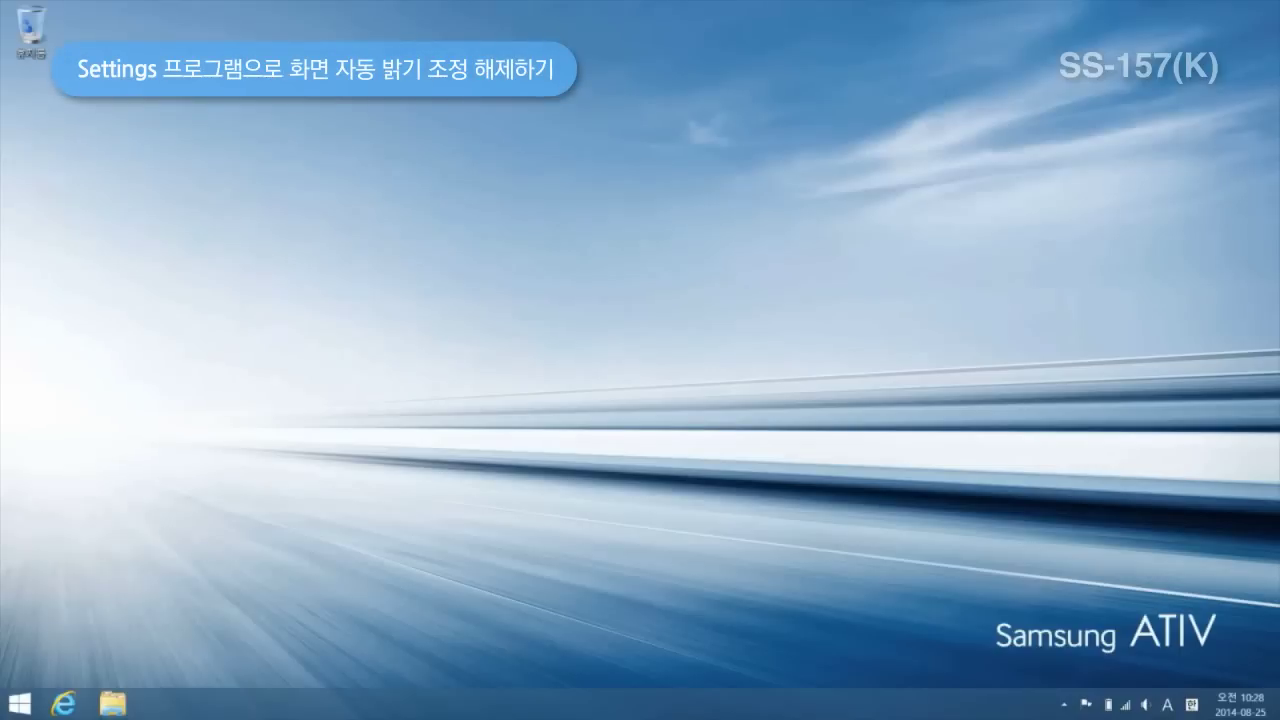
Launch the Samsung Settings program from the full list of installed apps
key("super")
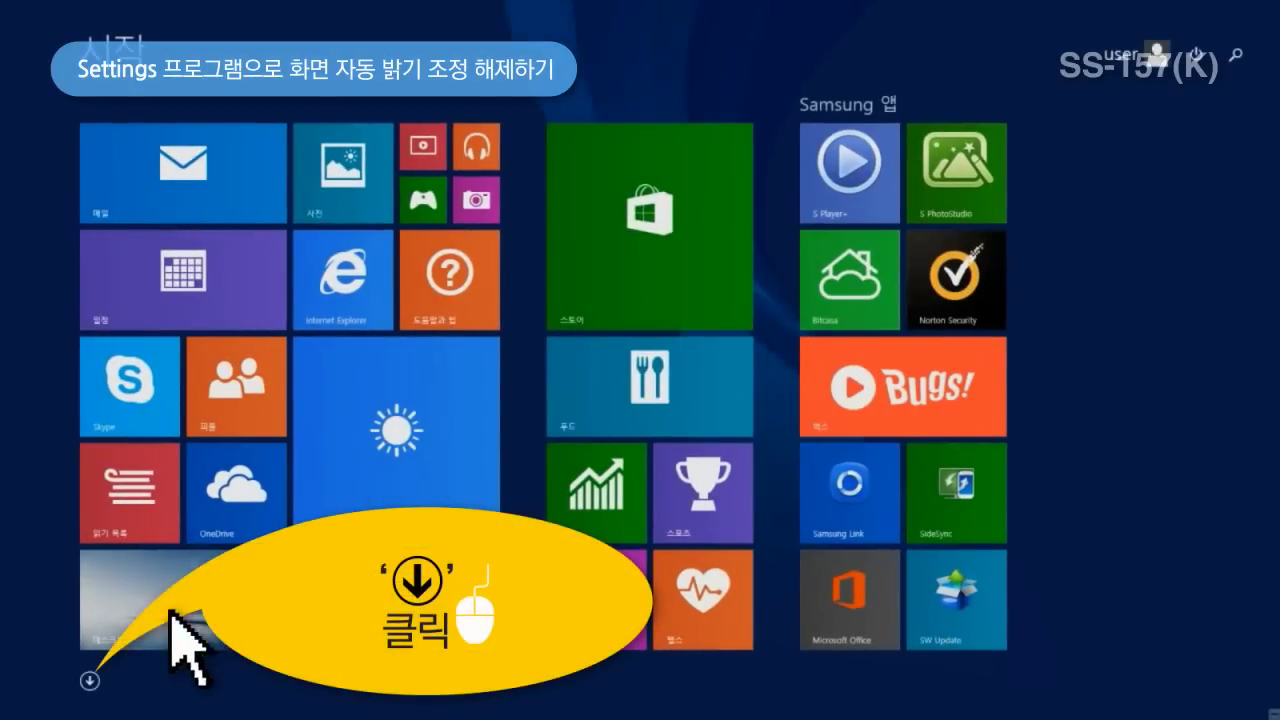
left_click(90, 680)
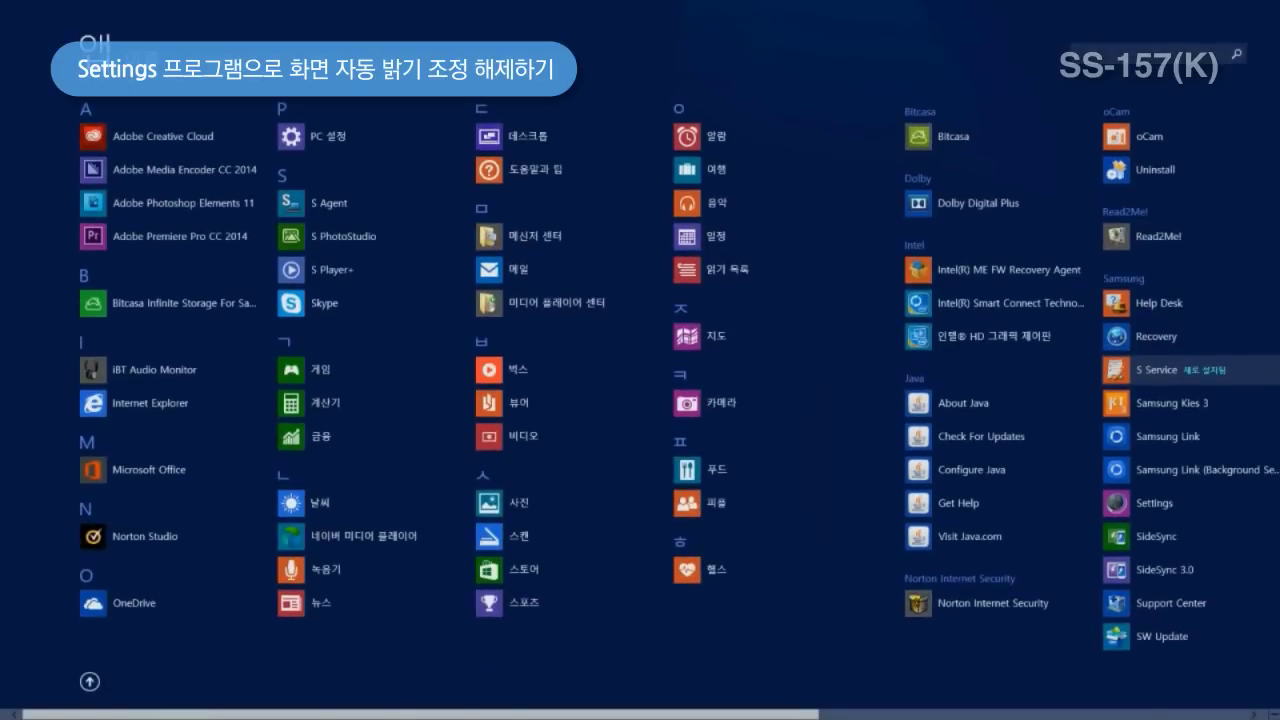
scroll(640, 400, "right", 5)
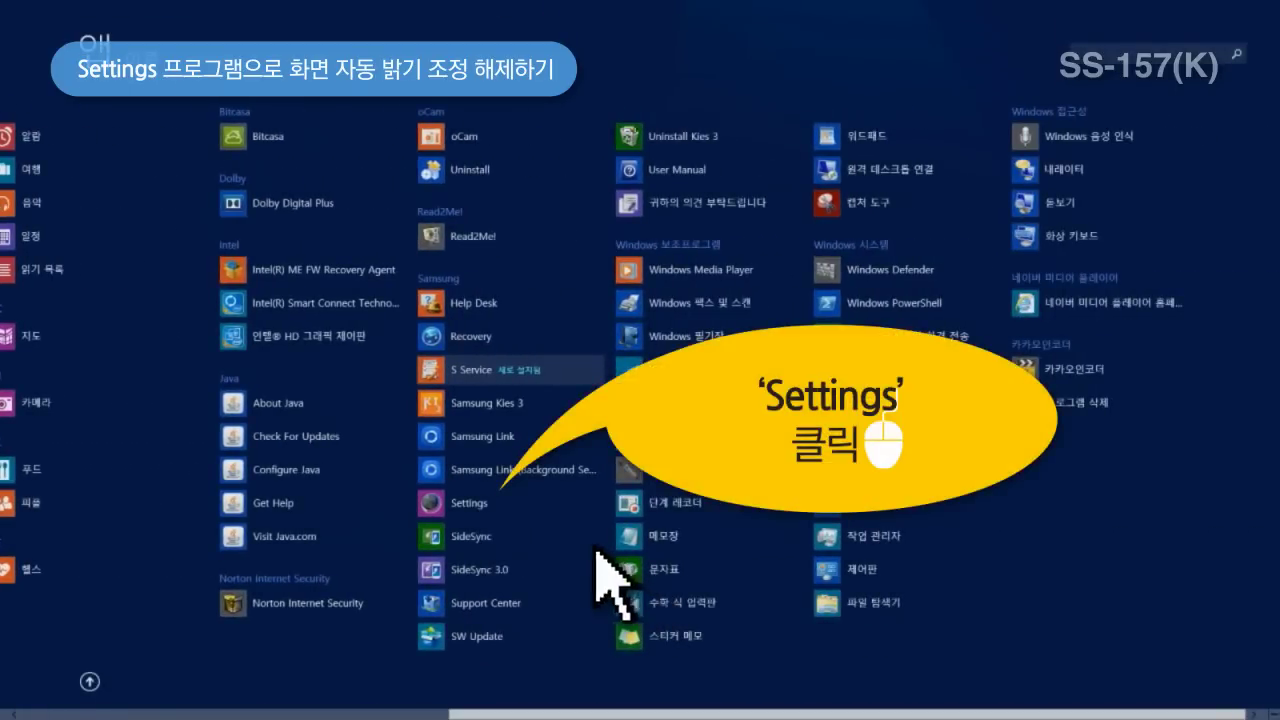
left_click(470, 503)
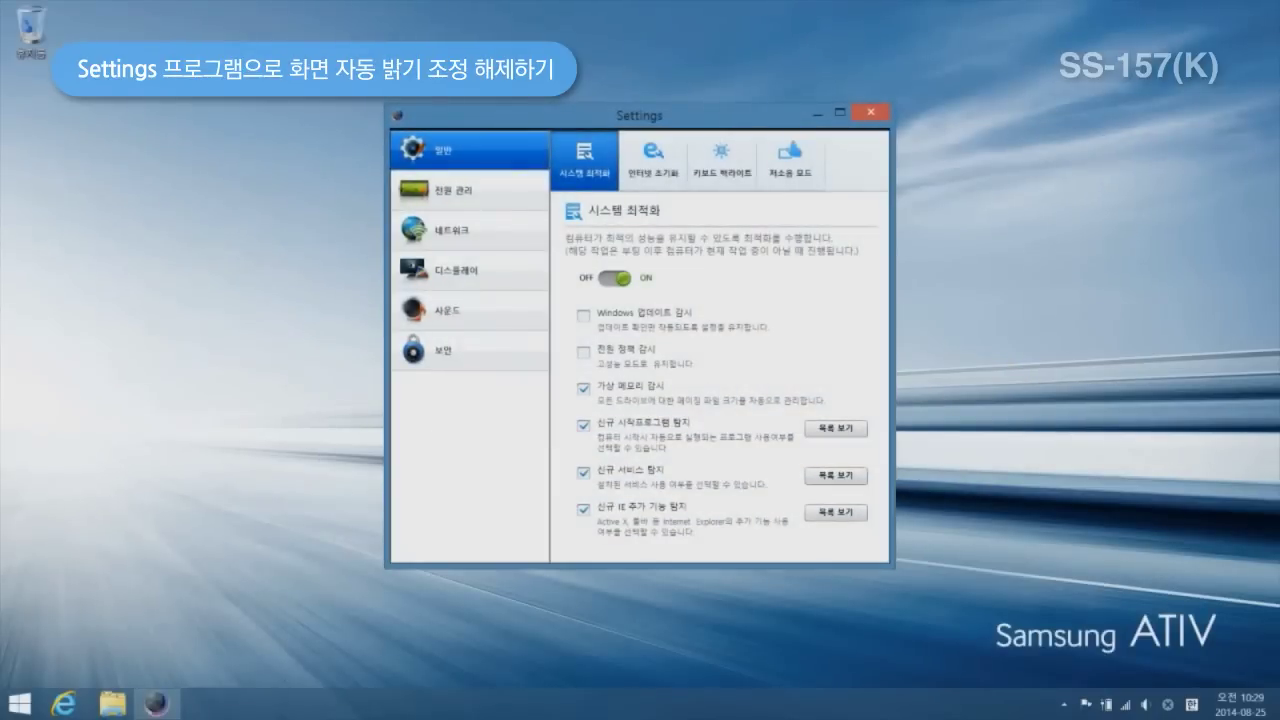
In the 디스플레이 settings, turn off 자동 밝기 조정 for both 전원 사용 and 배터리 사용
left_click(485, 270)
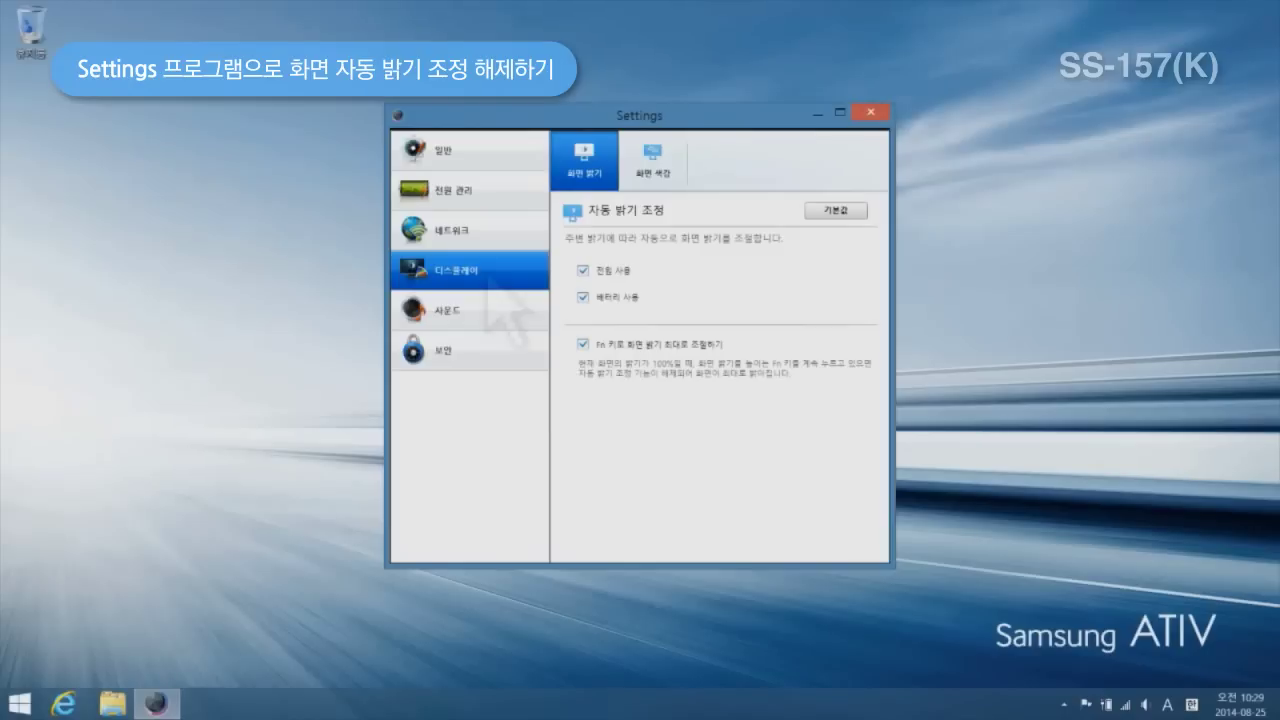
left_click(583, 270)
left_click(583, 297)
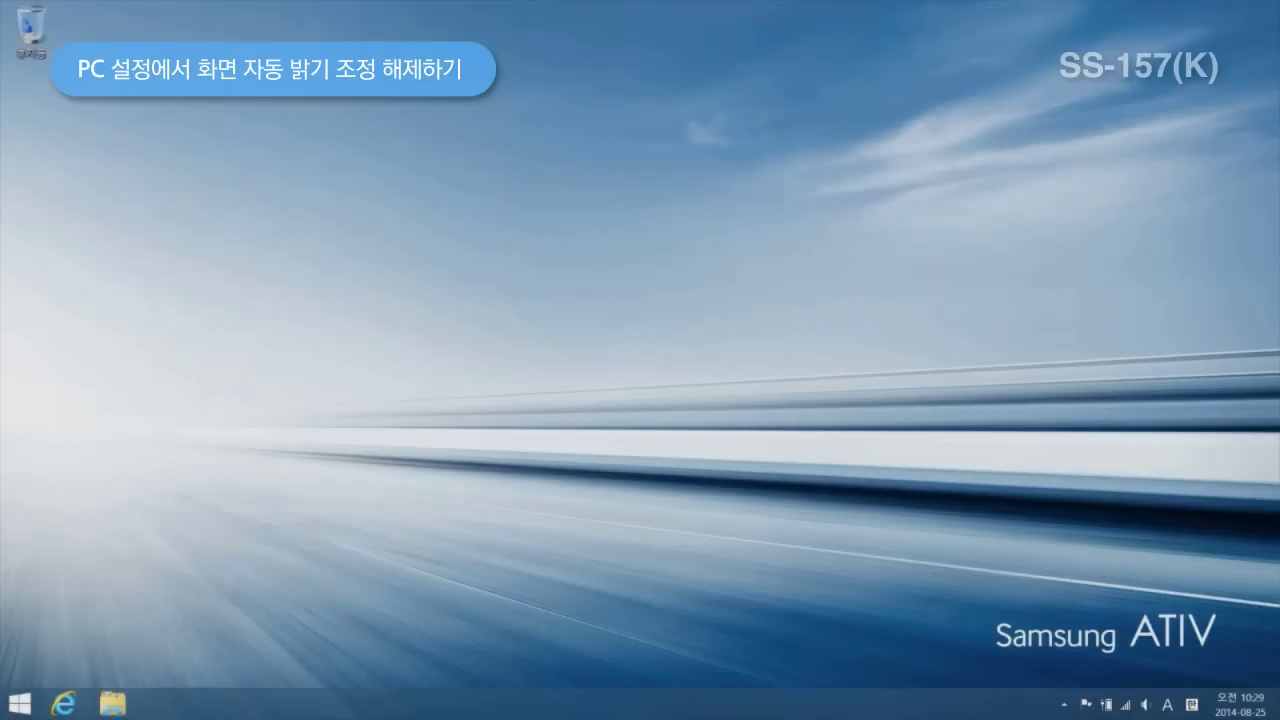
Switch to PC 설정 from the desktop's system settings
key("super+c")
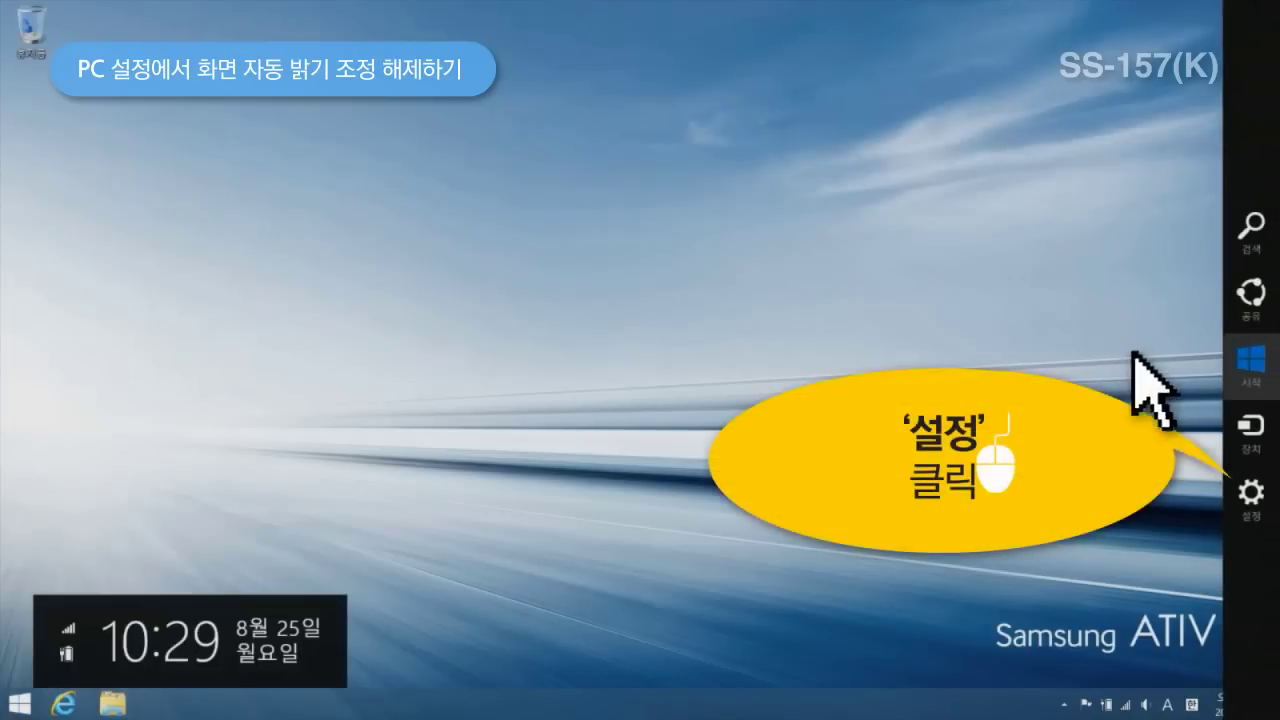
left_click(1250, 492)
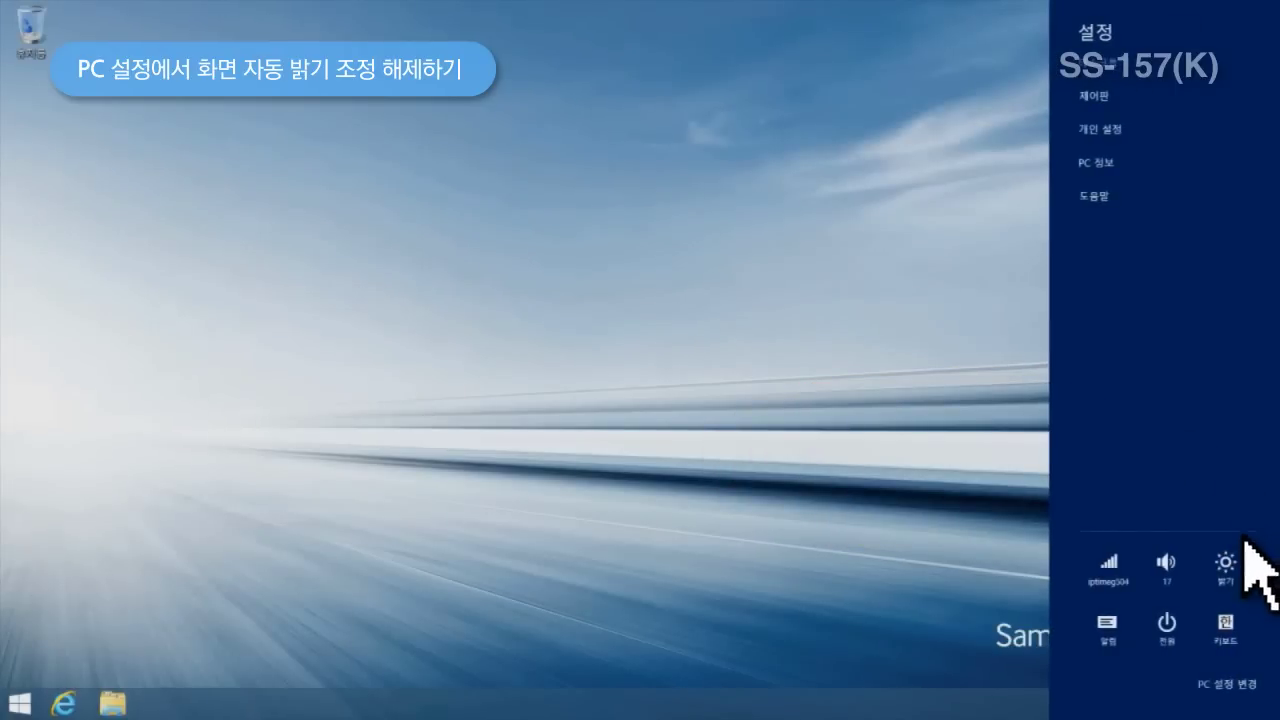
left_click(1230, 686)
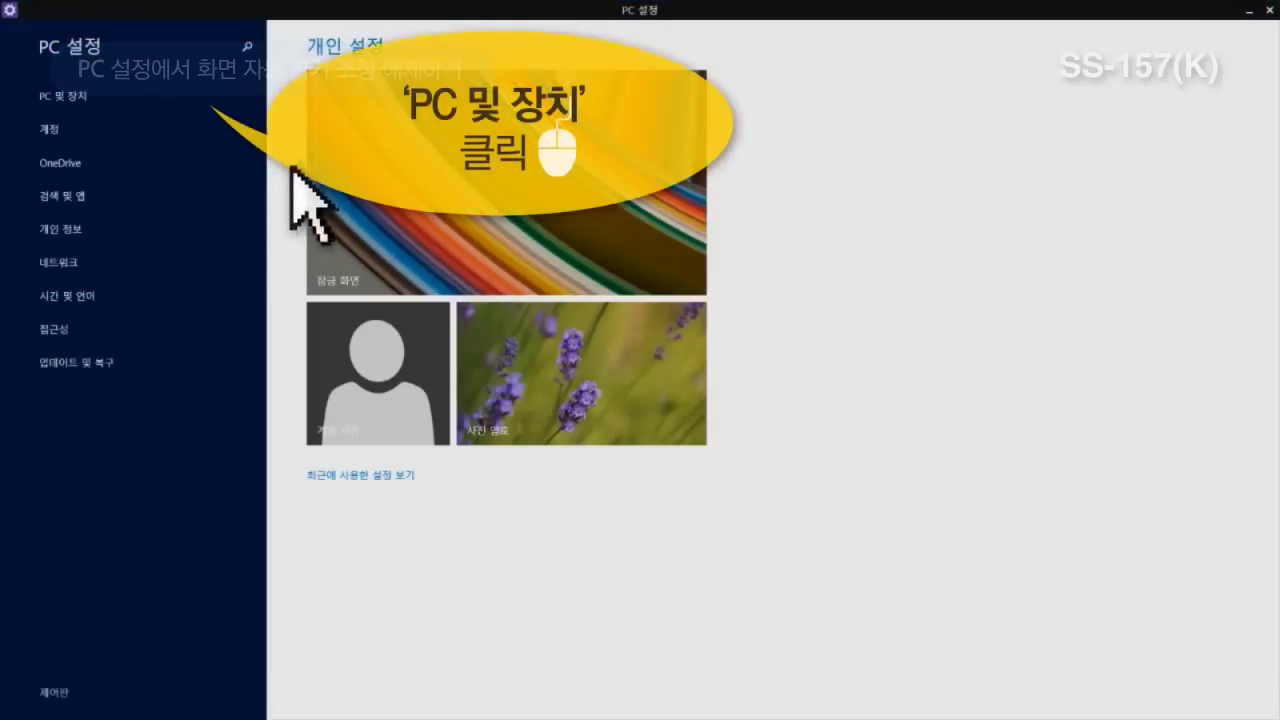
Turn off 화면 밝기 자동 조정 in the 전원 및 절전 모드 page of PC 및 장치
left_click(118, 97)
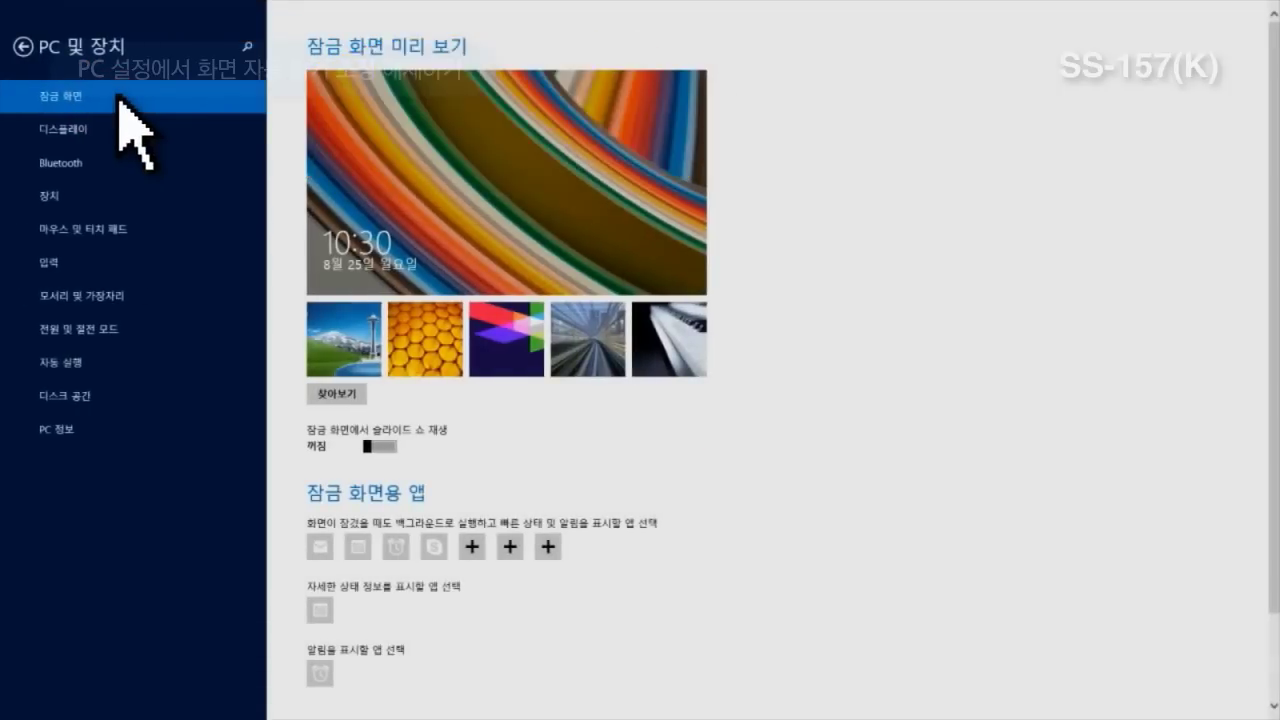
left_click(121, 334)
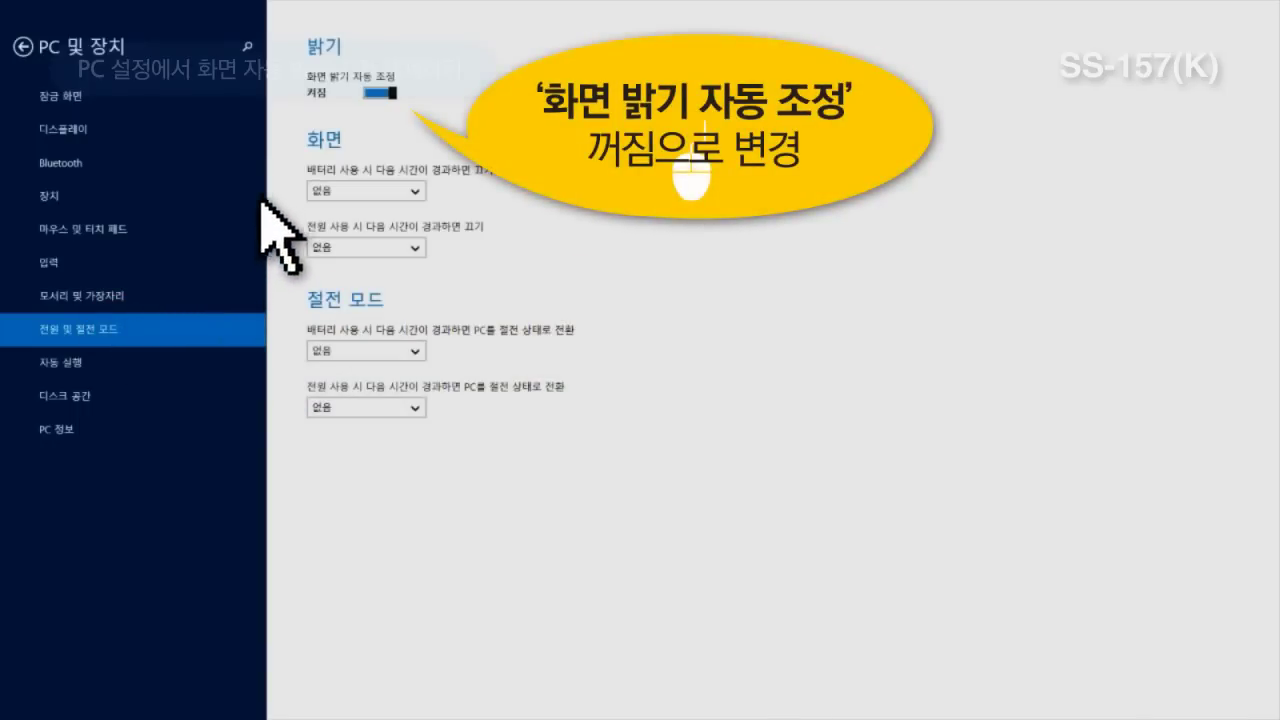
left_click(380, 93)
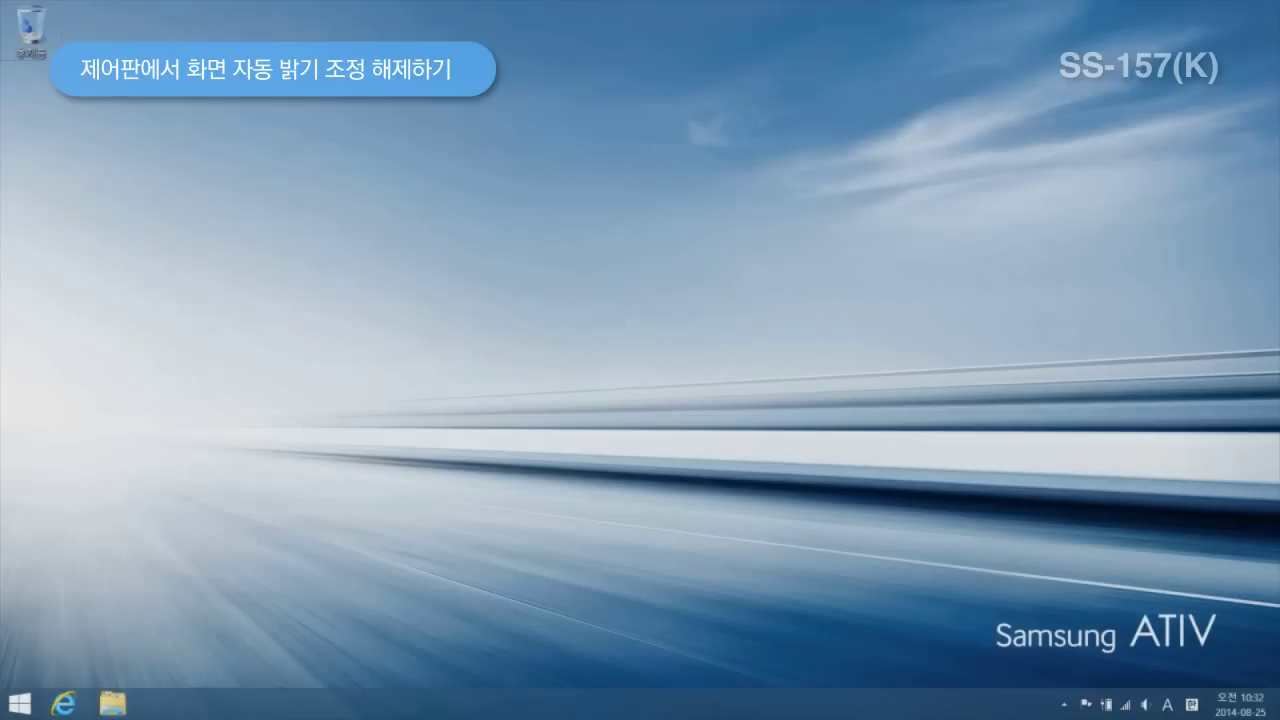
Open 제어판 from the desktop's system settings and set its 보기 기준 to 범주
mouse_move(1086, 329)
left_click(1250, 493)
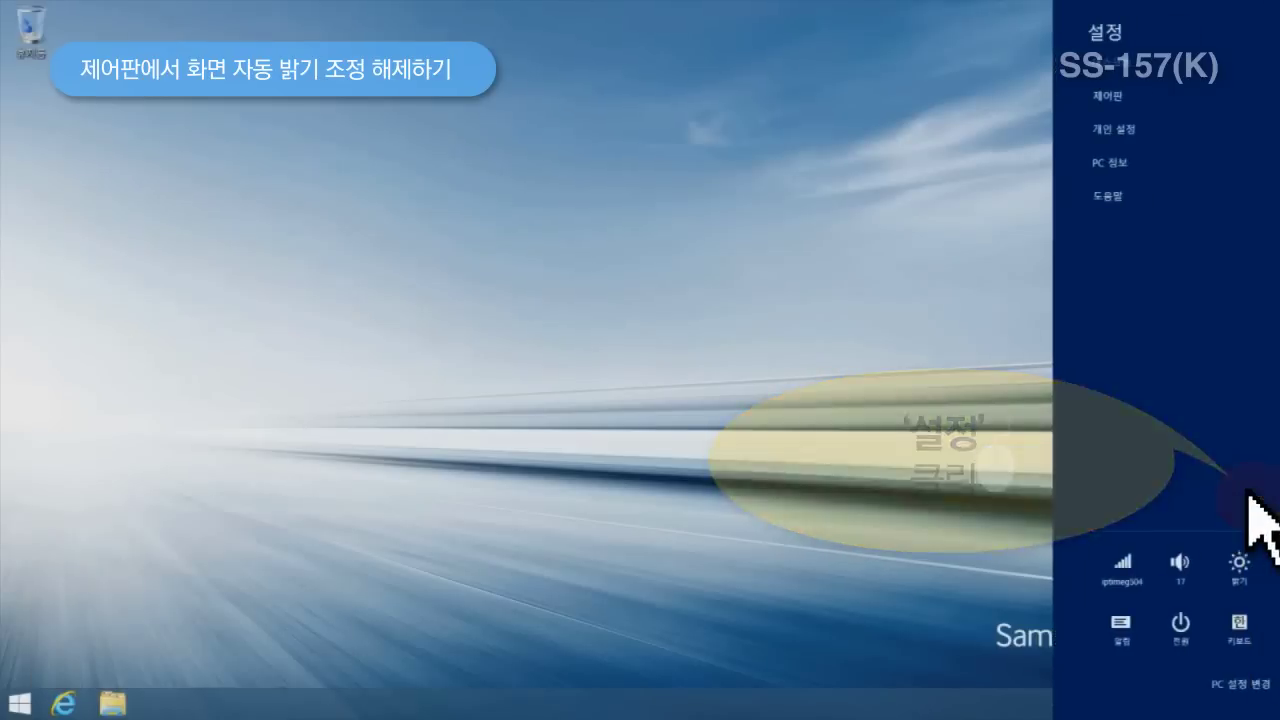
left_click(1122, 95)
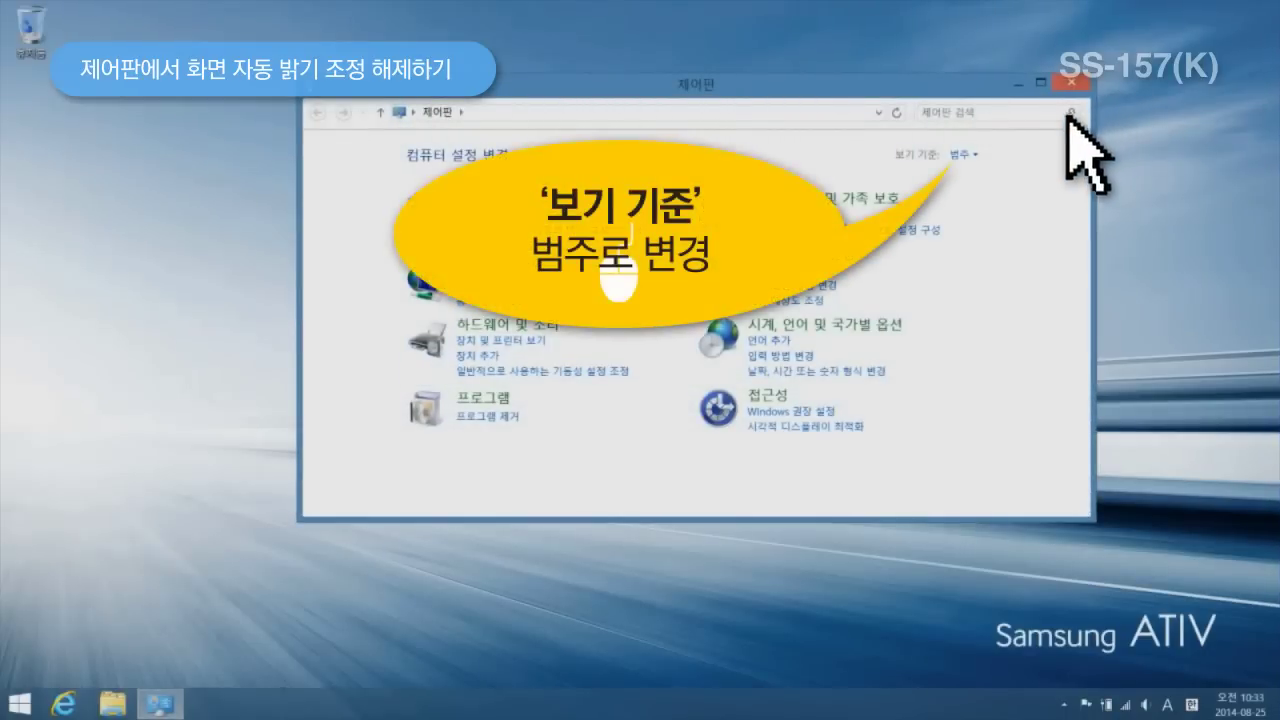
left_click(976, 160)
left_click(985, 175)
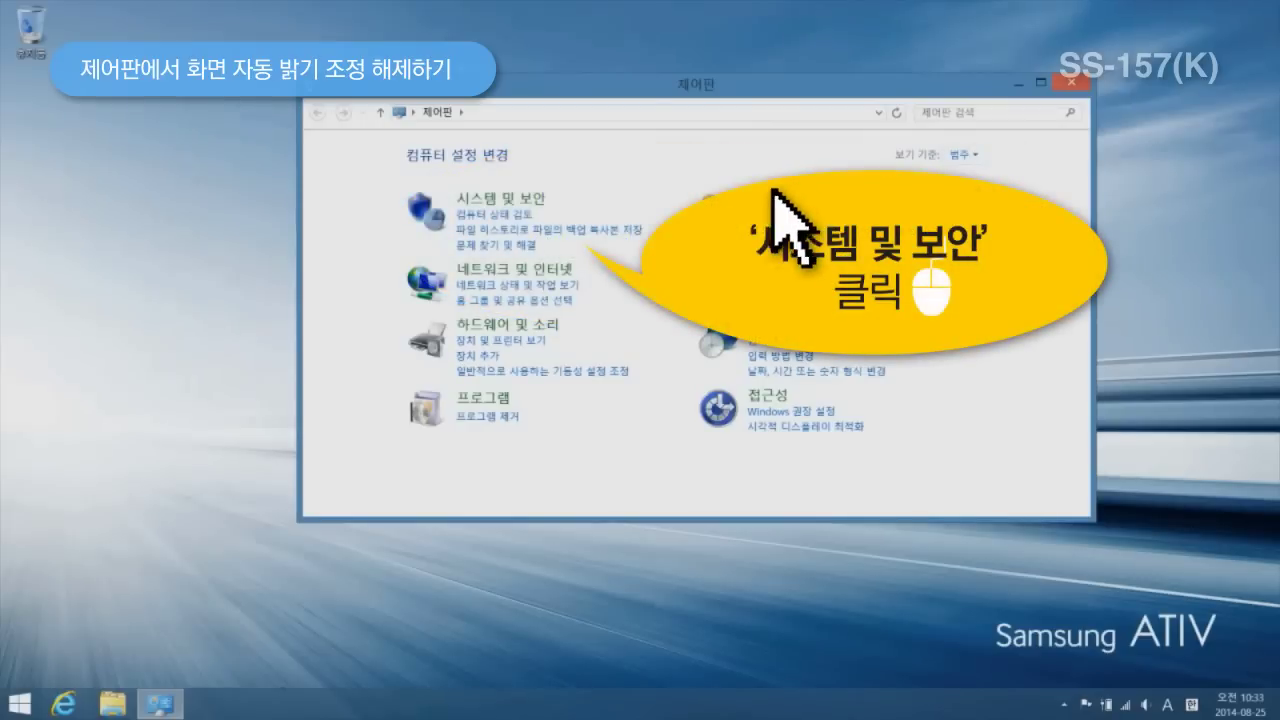
Under 시스템 및 보안, open the advanced power settings of the 삼성 최적 모드 plan in 전원 옵션
left_click(540, 204)
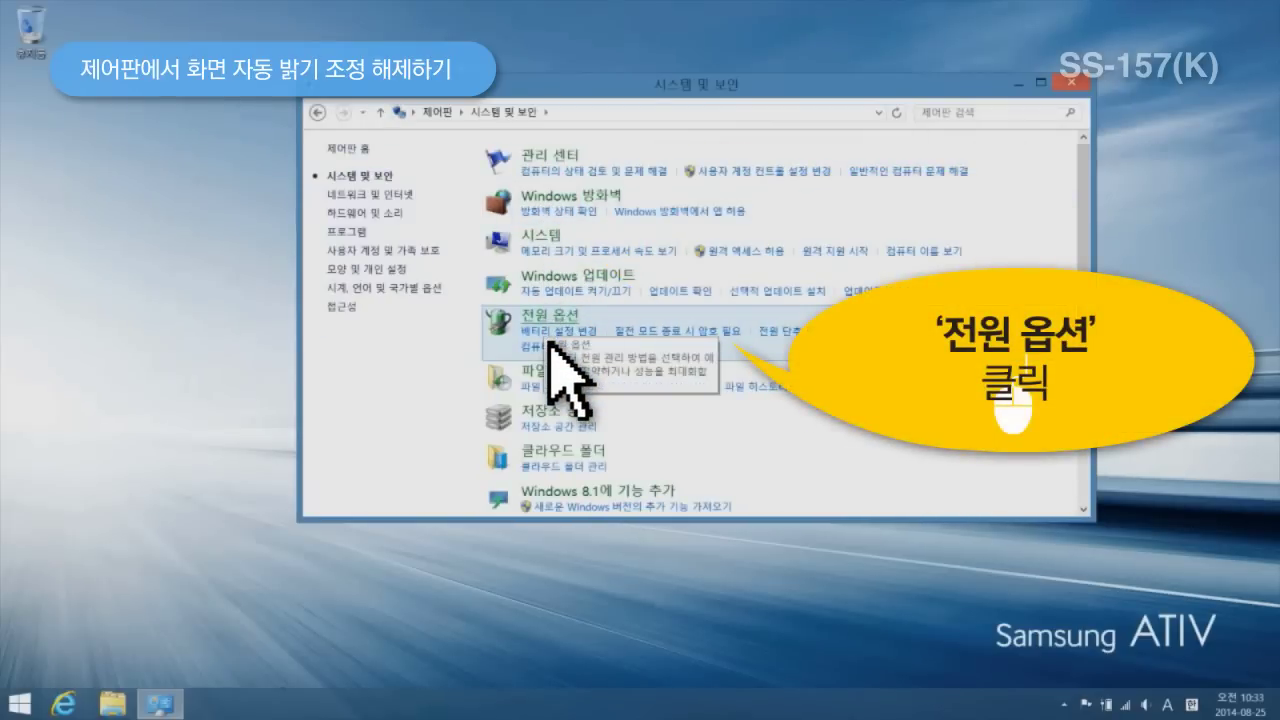
left_click(549, 342)
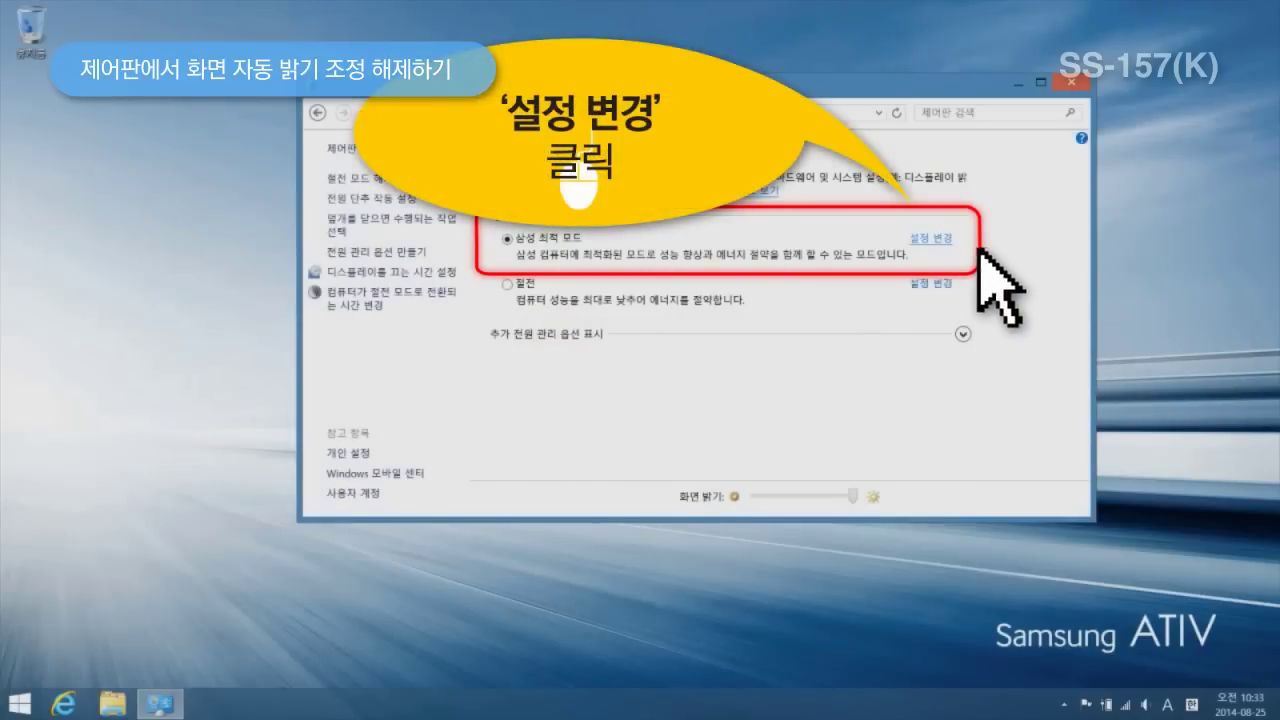
left_click(945, 239)
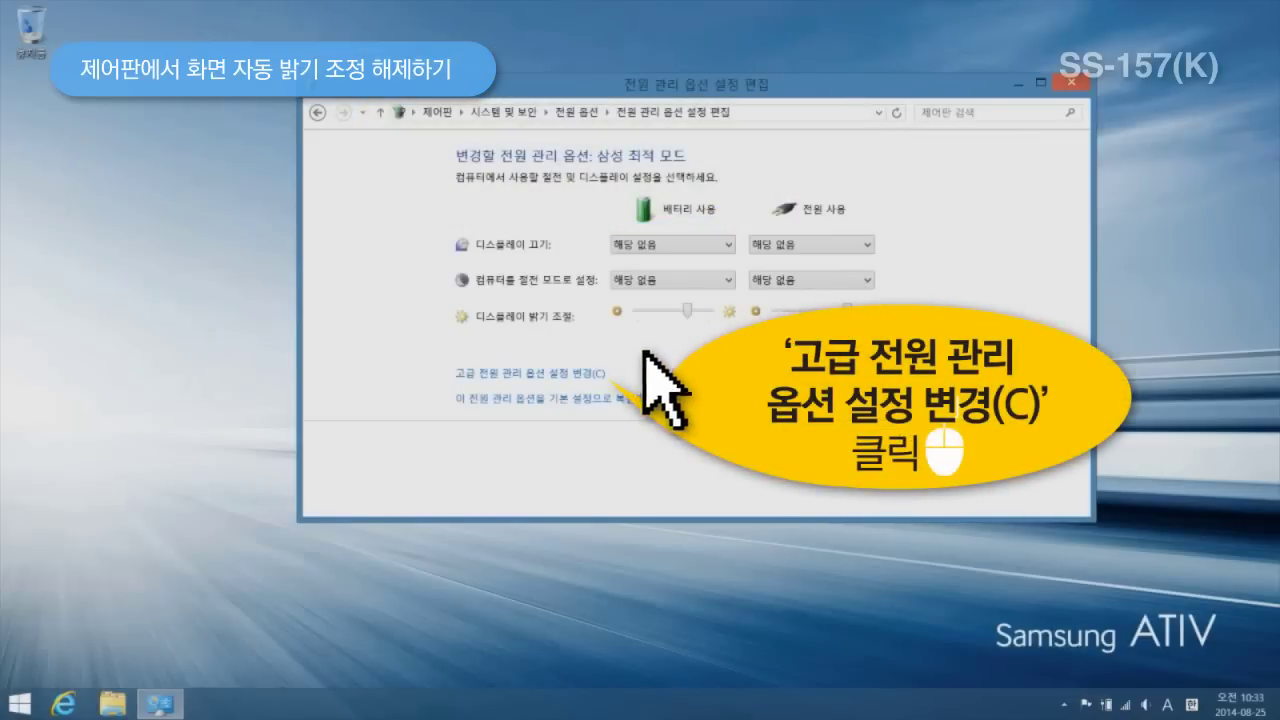
left_click(578, 374)
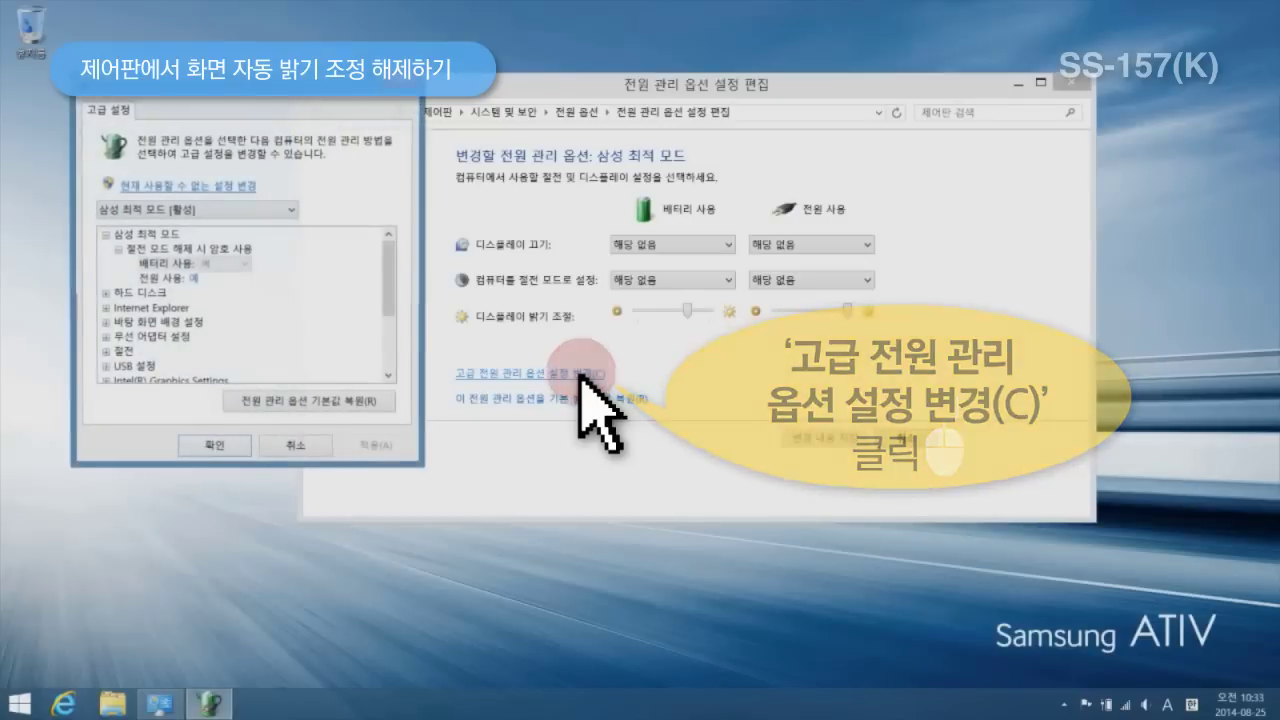
Set the 배터리 사용 value of 자동 밝기 조정 사용, under 디스플레이, to 해제
left_click(388, 282)
left_click_drag(388, 284, 388, 336)
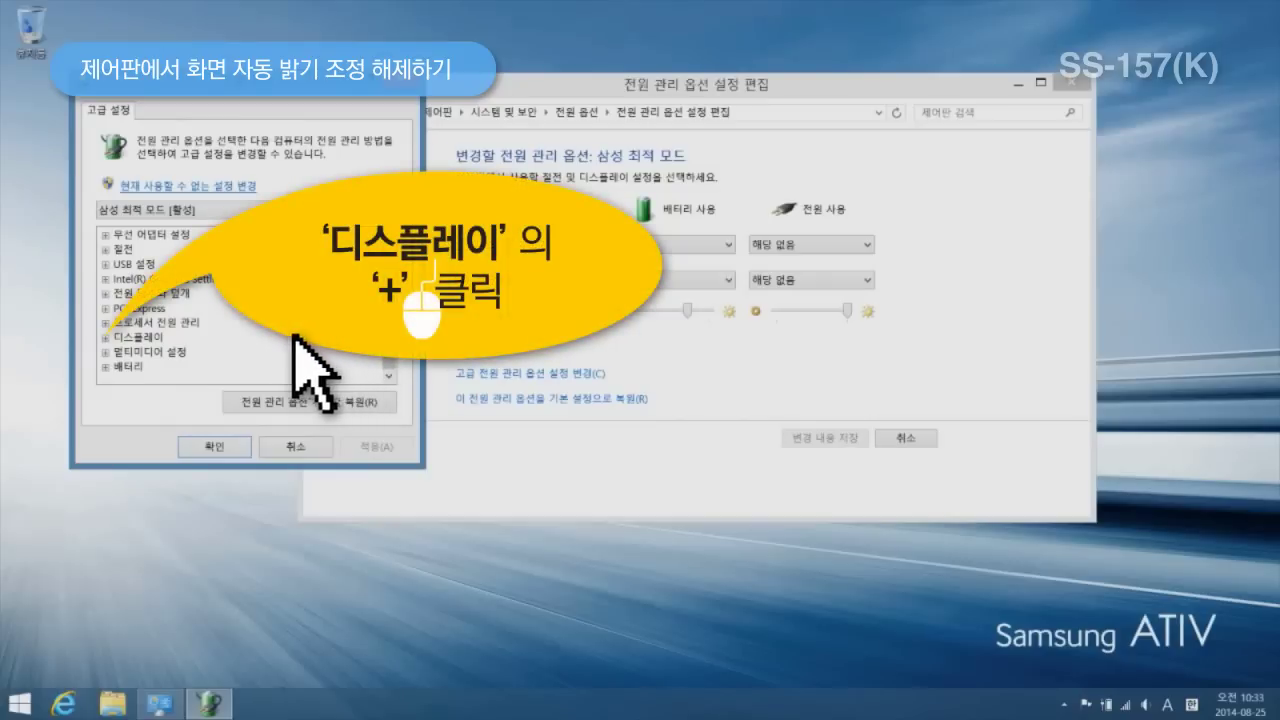
left_click(104, 338)
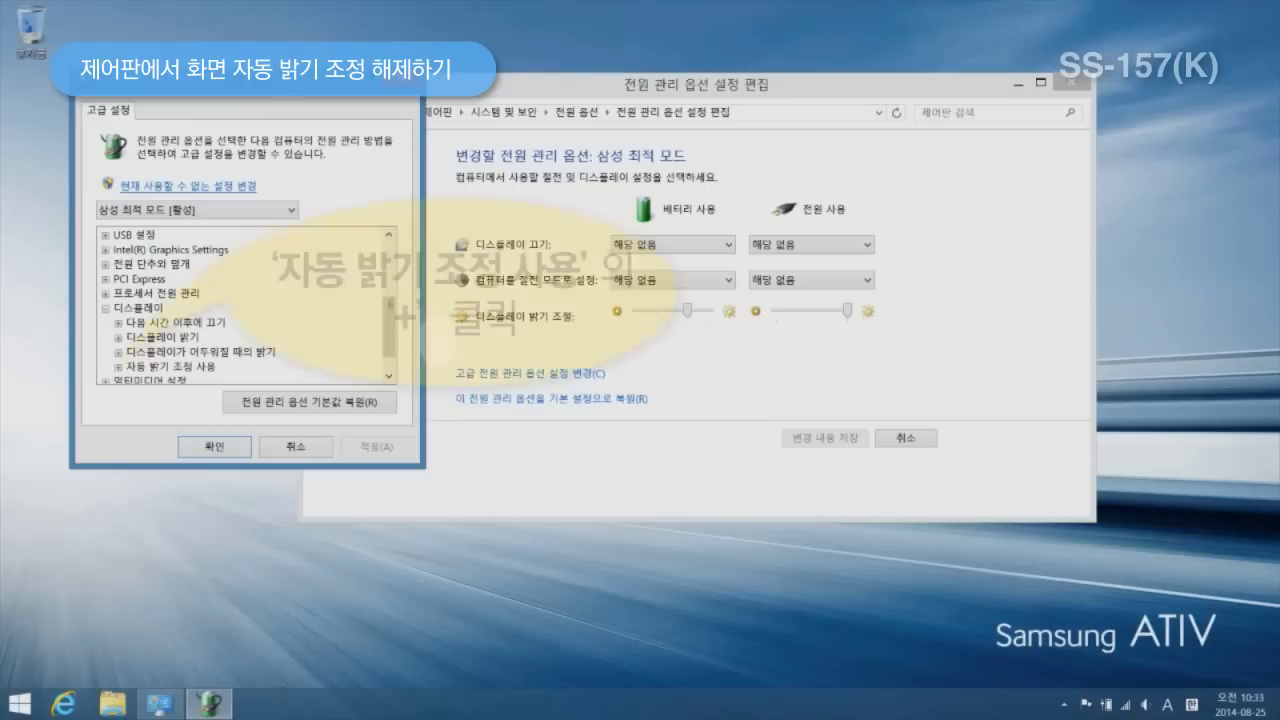
left_click(118, 366)
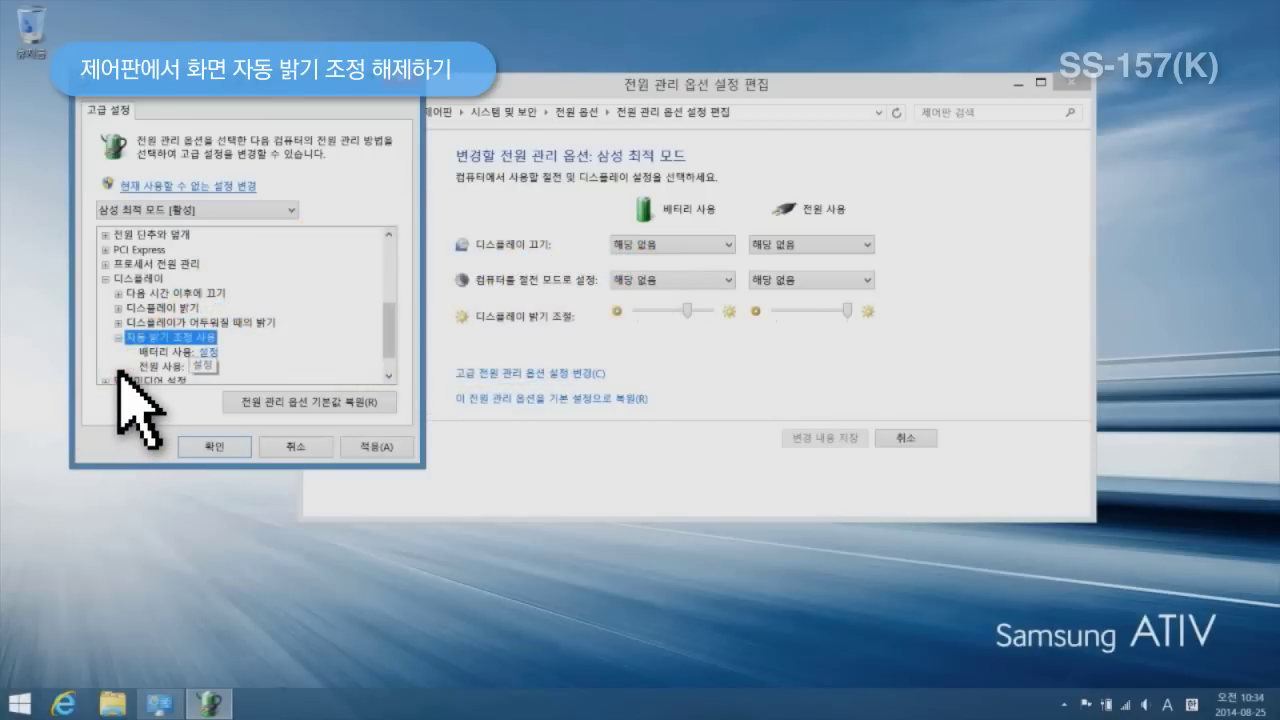
left_click(245, 352)
left_click(245, 352)
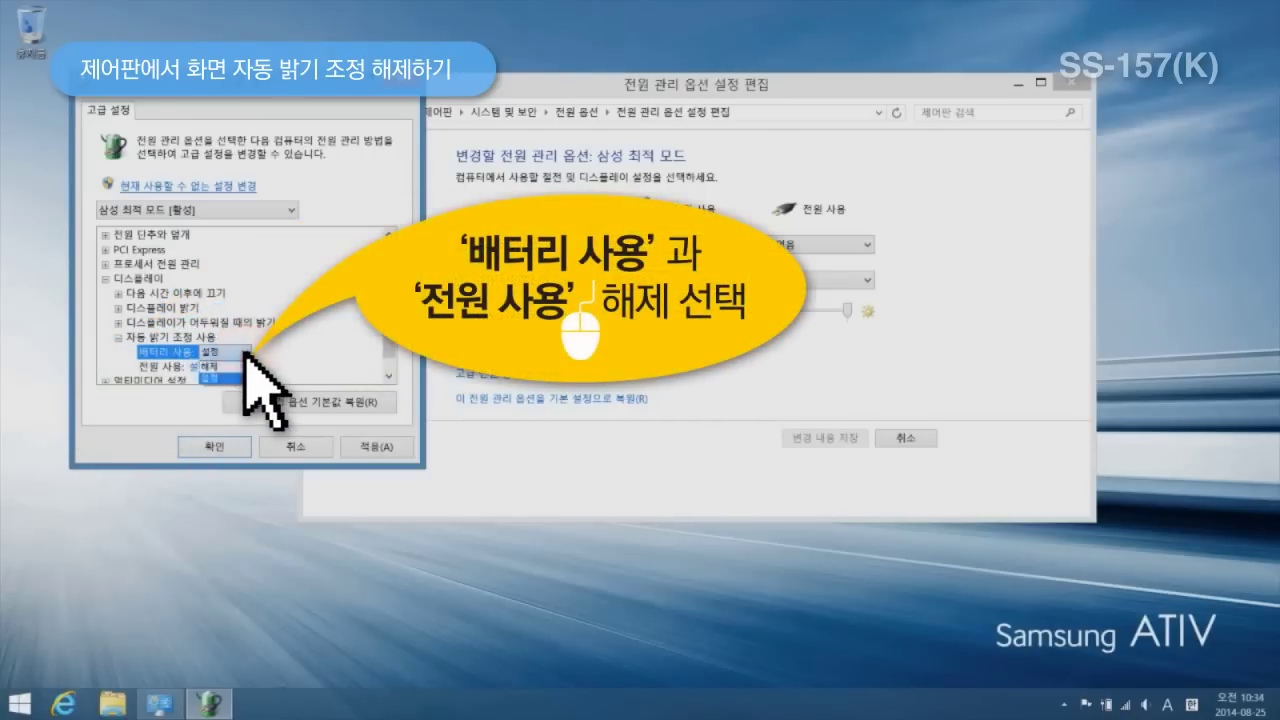
left_click(238, 366)
Set the 전원 사용 value of 자동 밝기 조정 사용 to 해제, apply the advanced settings and close the power options window
left_click(232, 368)
left_click(232, 368)
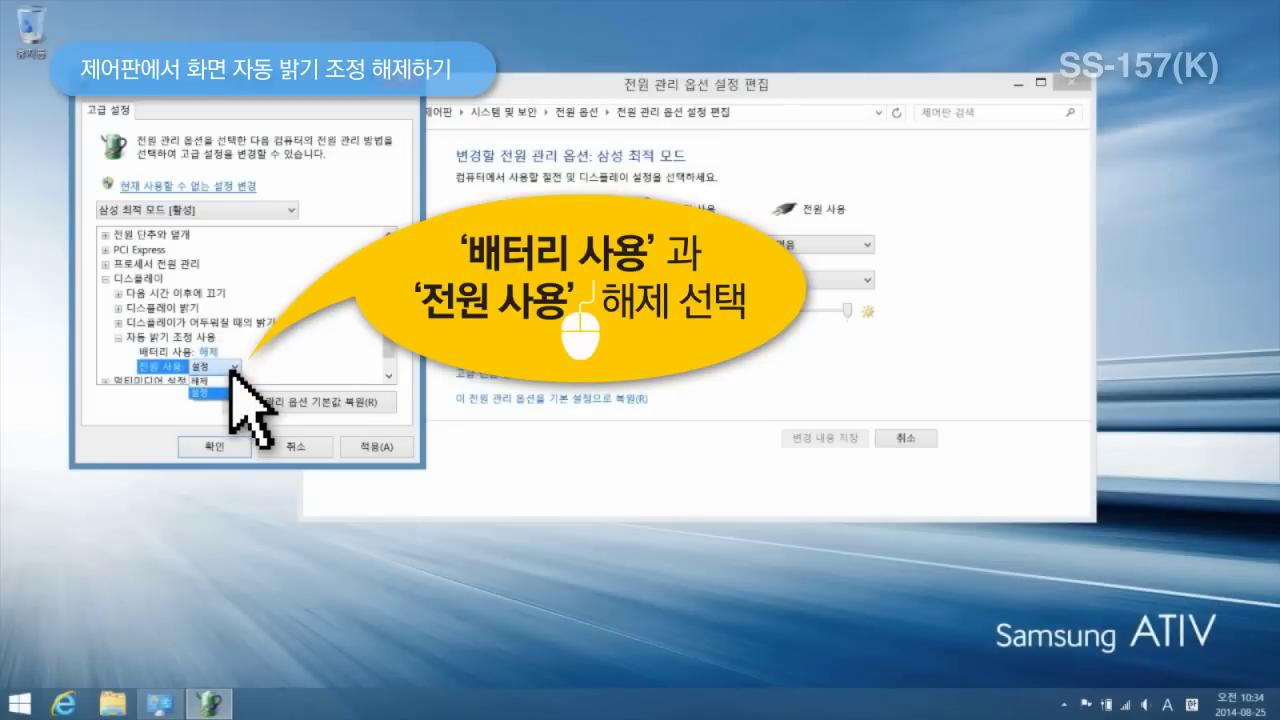
left_click(232, 383)
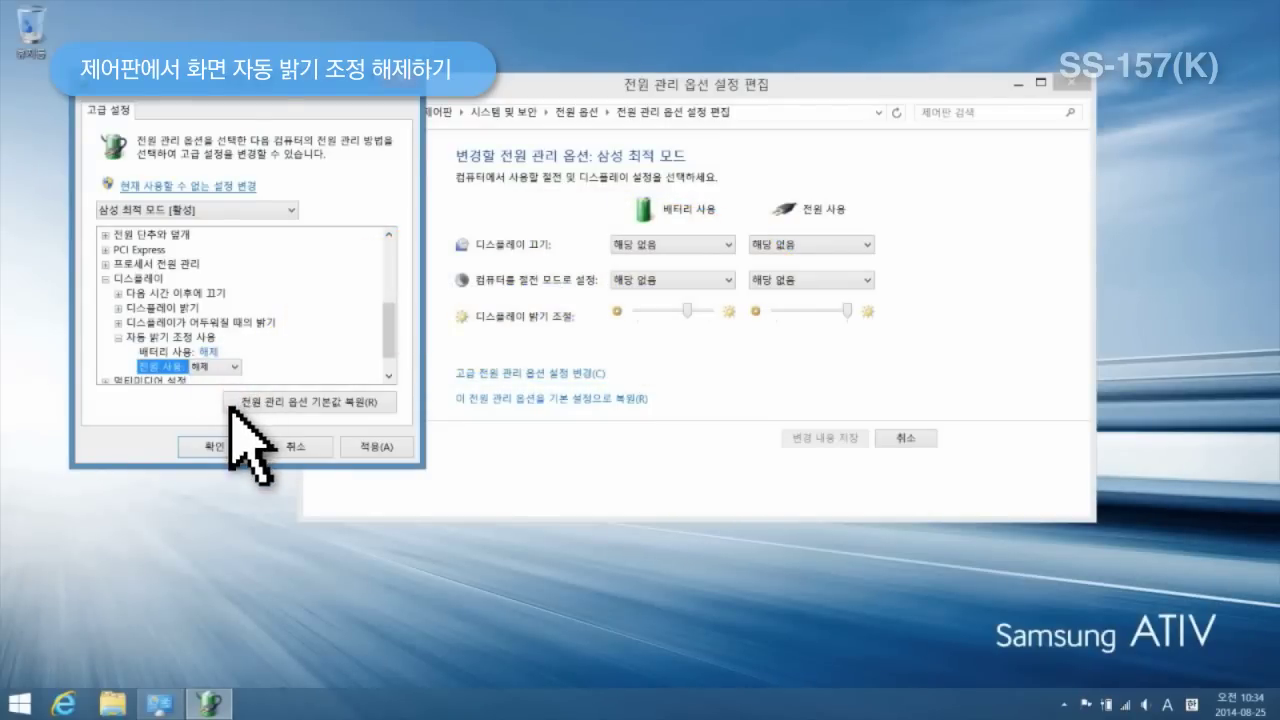
left_click(232, 447)
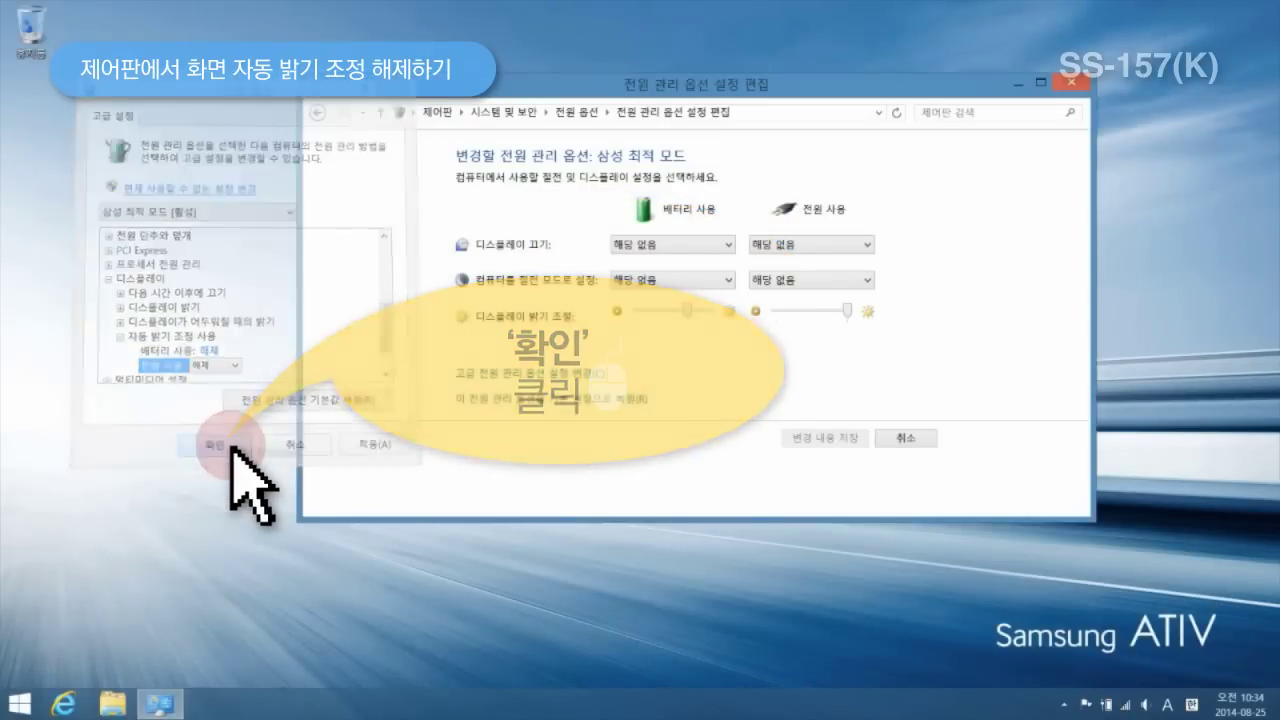
left_click(1070, 83)
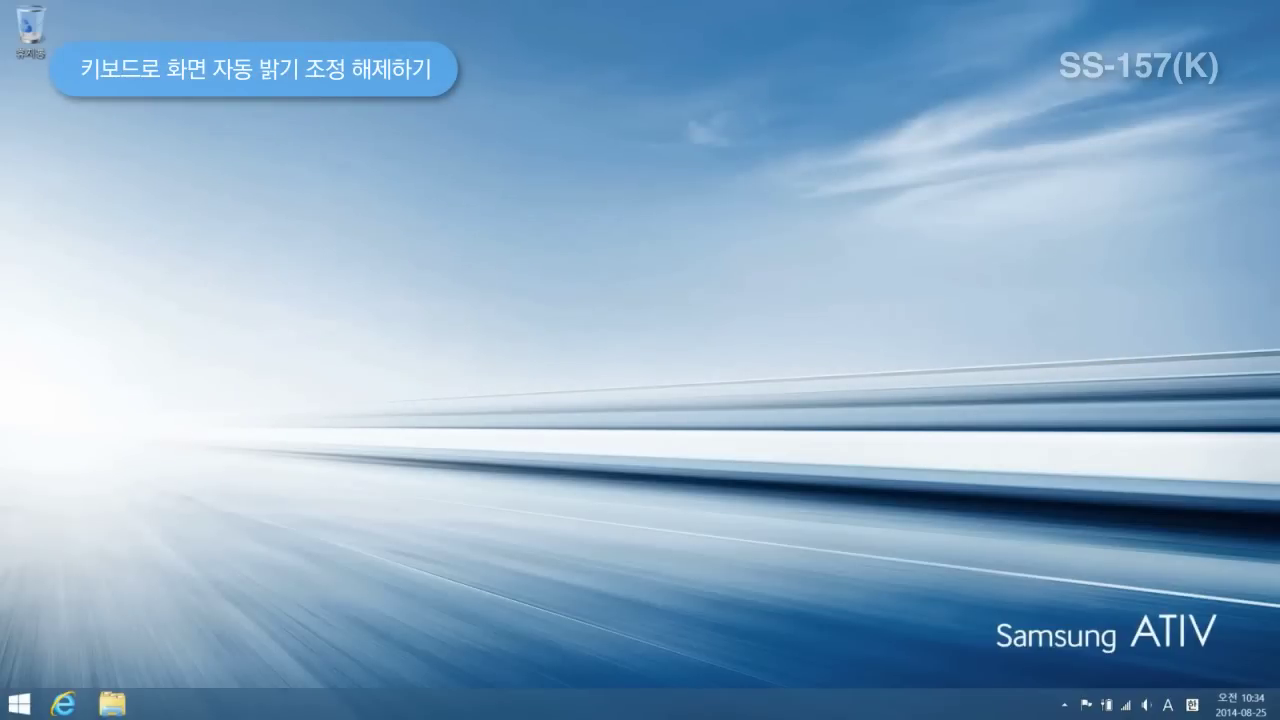
Start the Samsung Settings program again from the full app list
key("super")
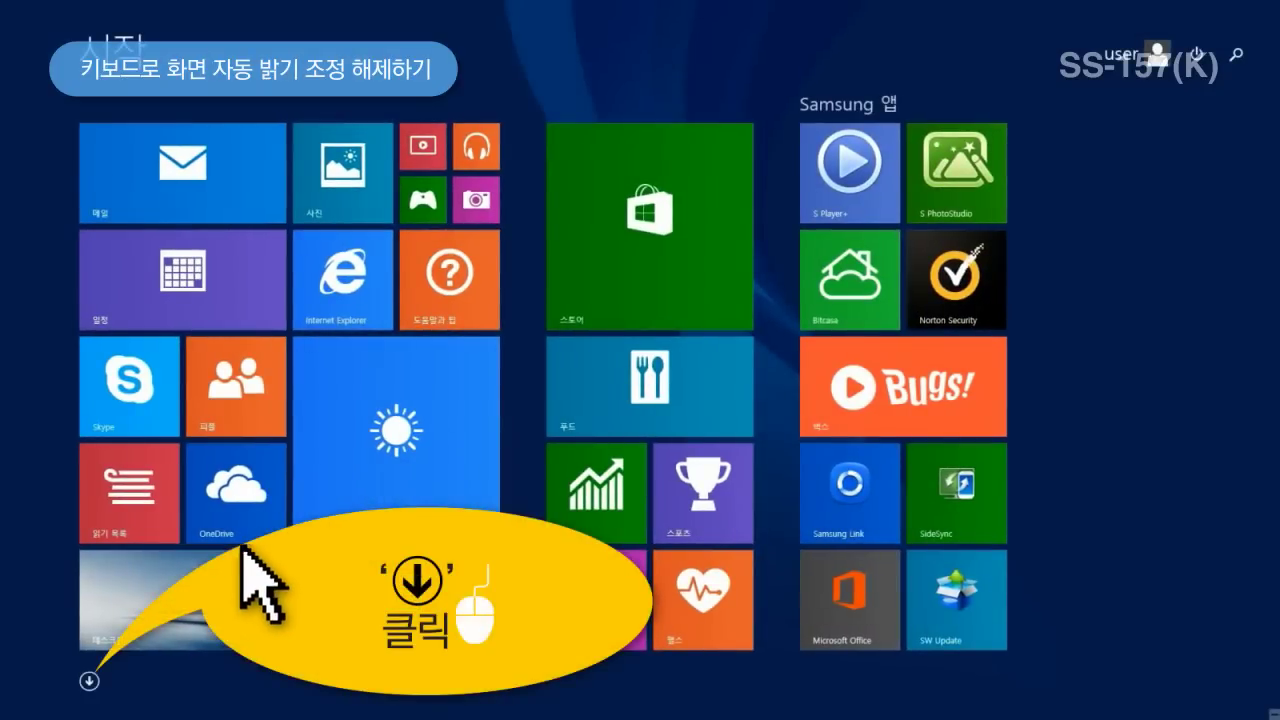
left_click(90, 682)
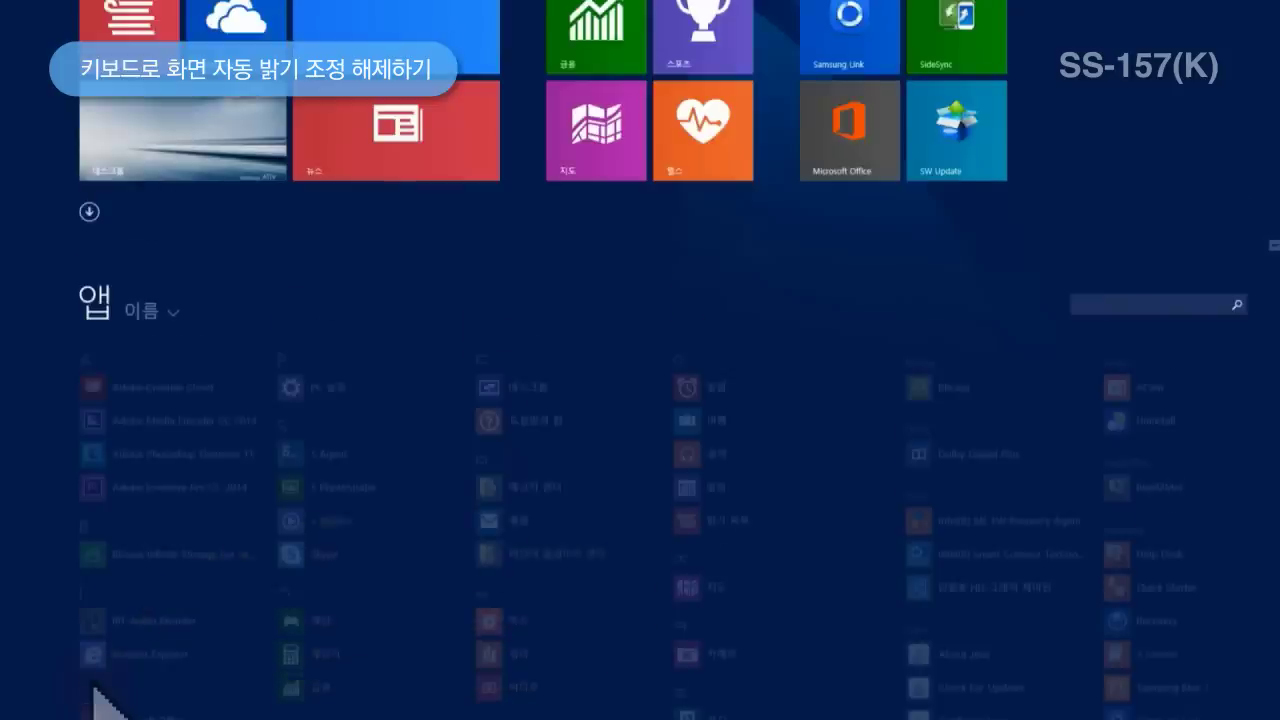
scroll(640, 400, "down", 5)
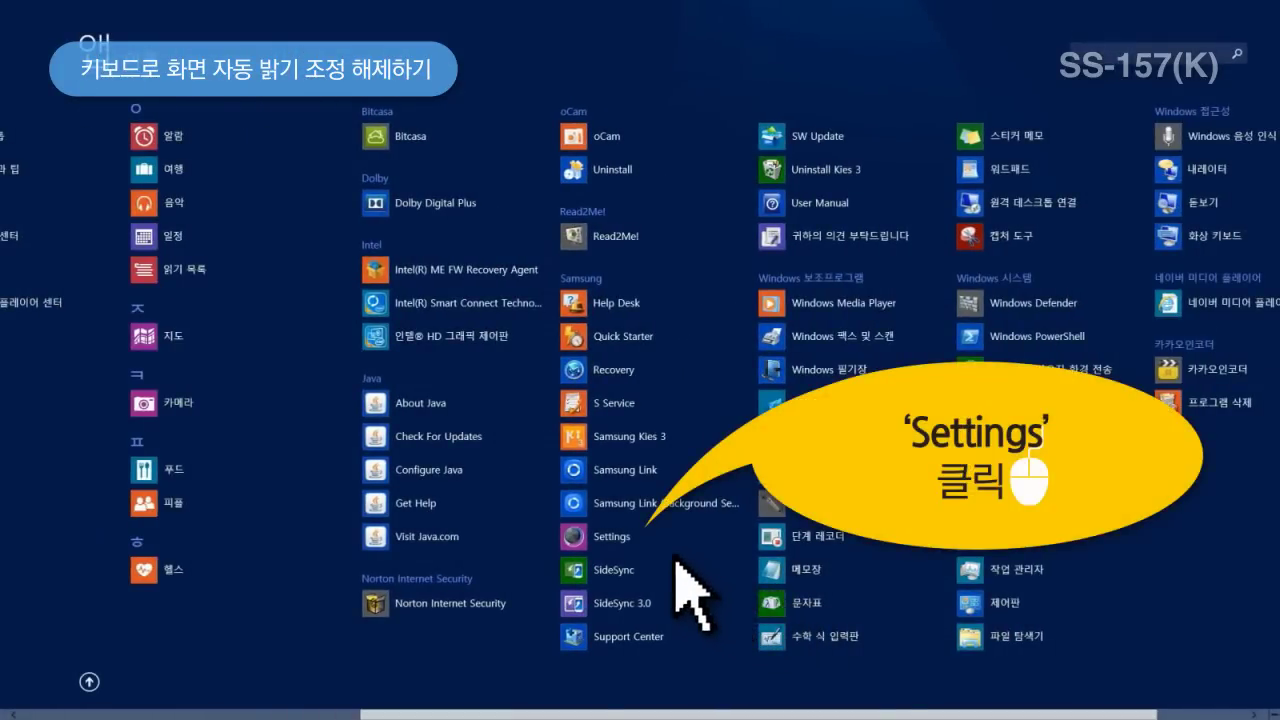
left_click(624, 538)
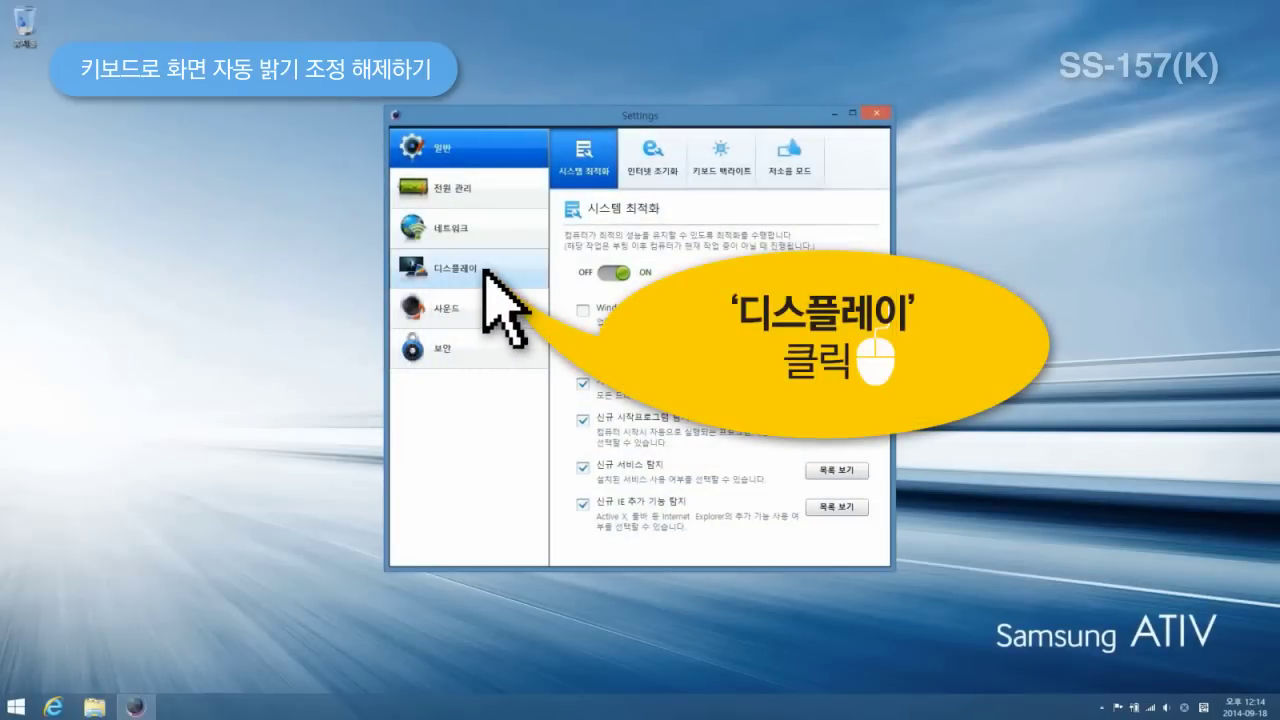
Show the 디스플레이 settings and raise the screen brightness to its maximum to release 자동 밝기 조정 for 배터리 사용
left_click(484, 268)
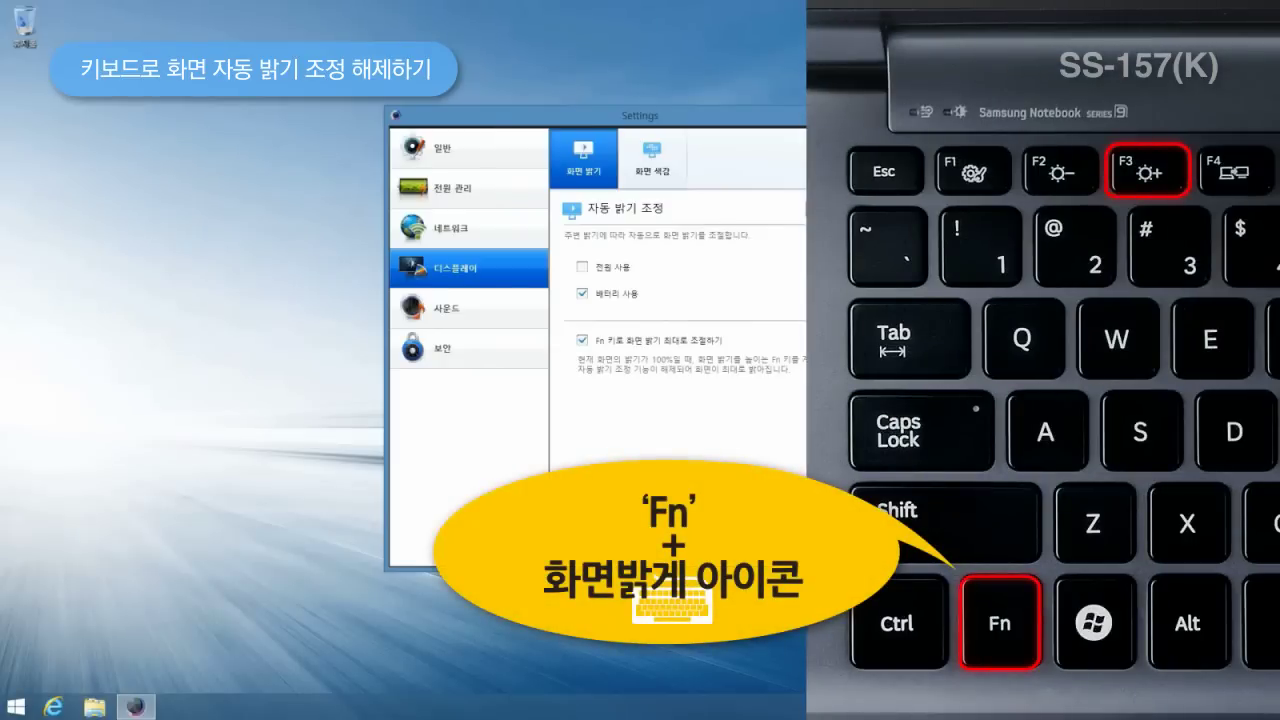
key("XF86MonBrightnessUp")
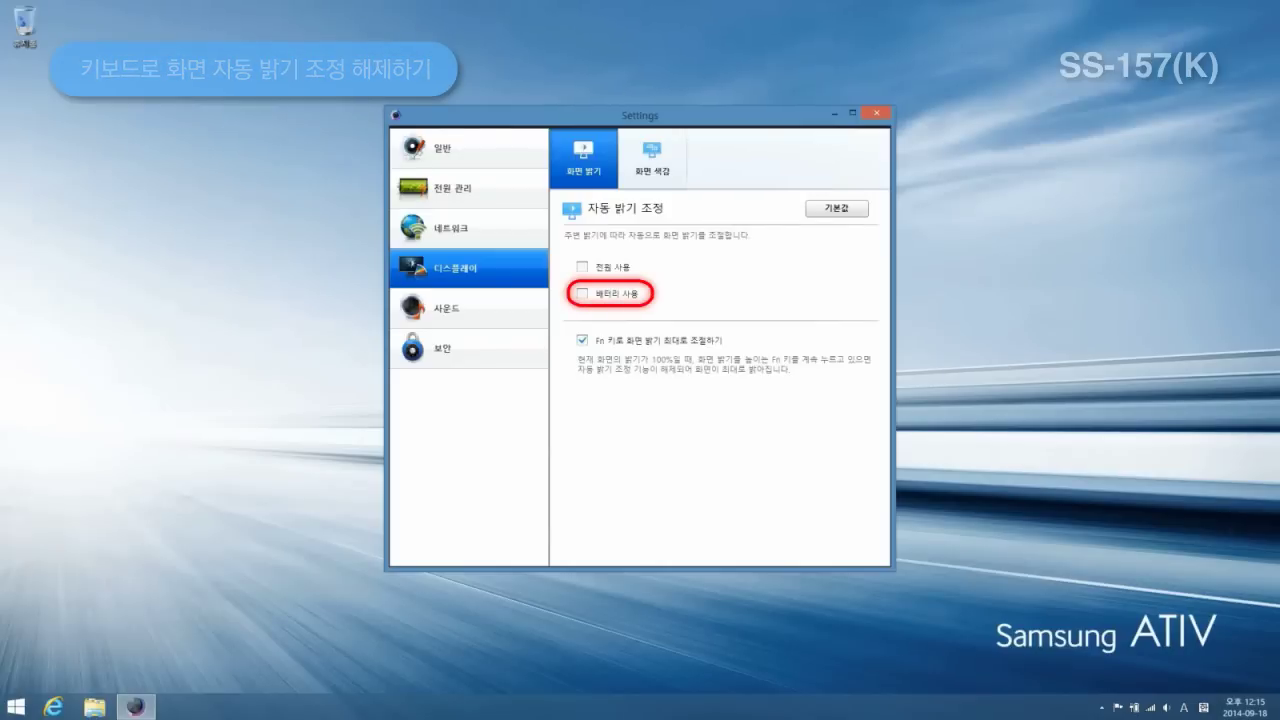
Bring up the Windows Start screen
key("super")
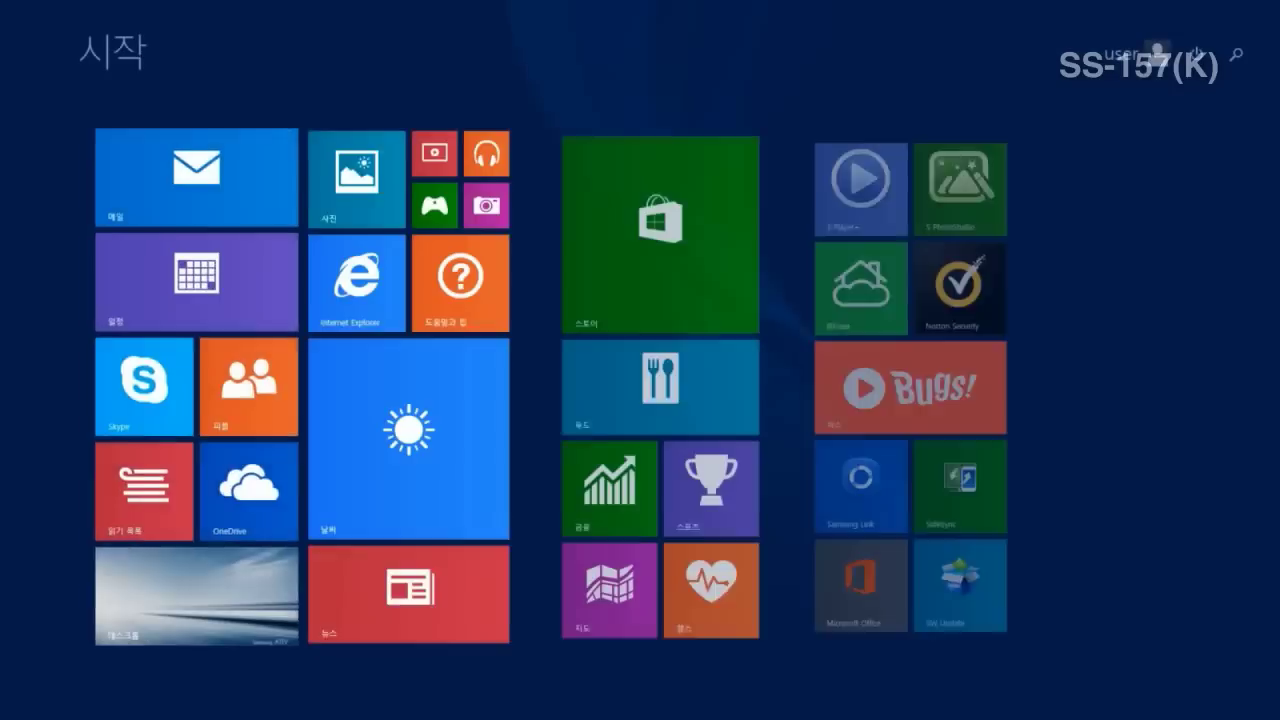